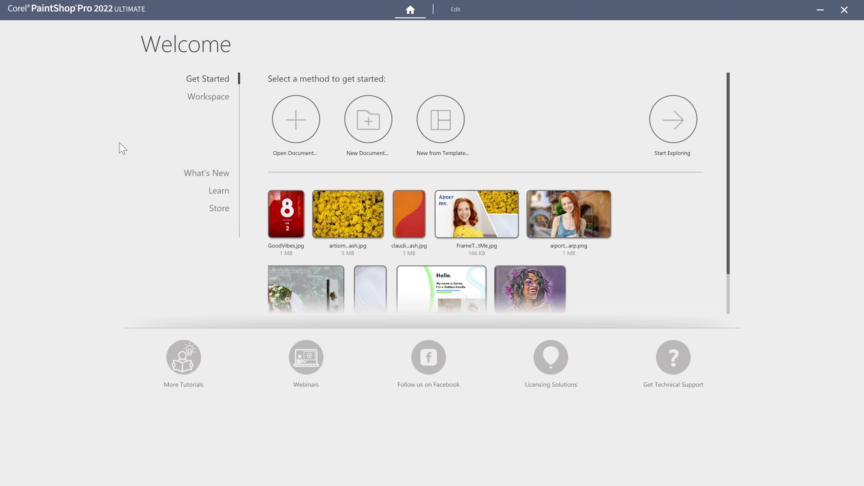
- Preview the Essentials workspace from the Welcome page, then return to the getting-started options
click(196, 99)
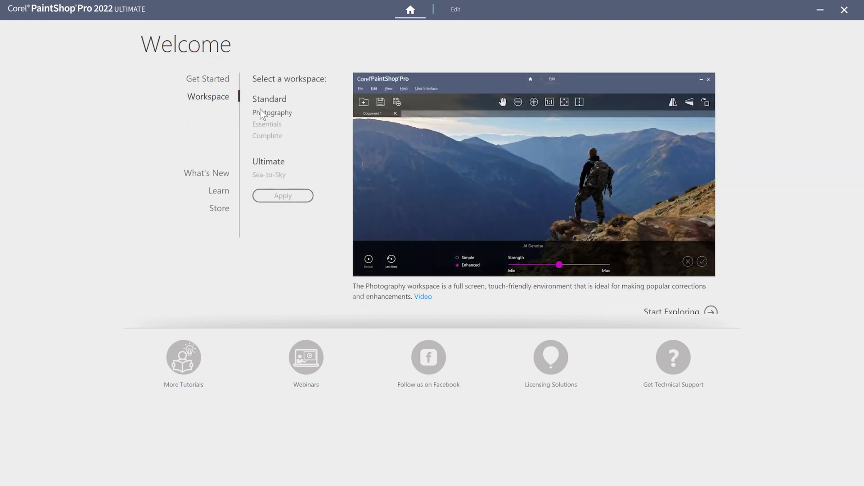
click(266, 125)
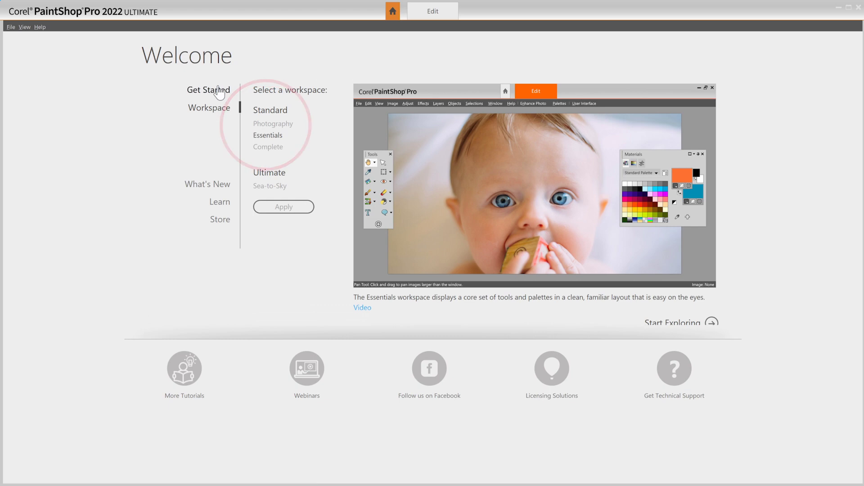
click(218, 93)
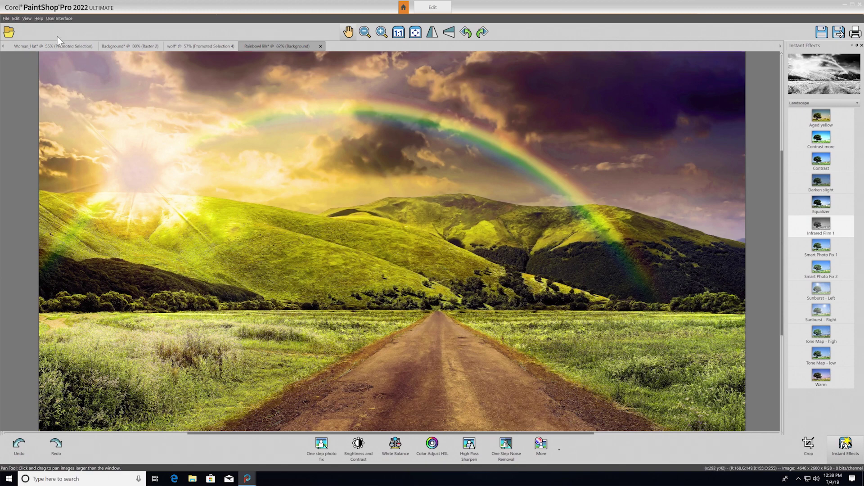
- Switch to the Essentials workspace from the File menu's Workspace list, then reopen the File menu
click(7, 20)
click(27, 179)
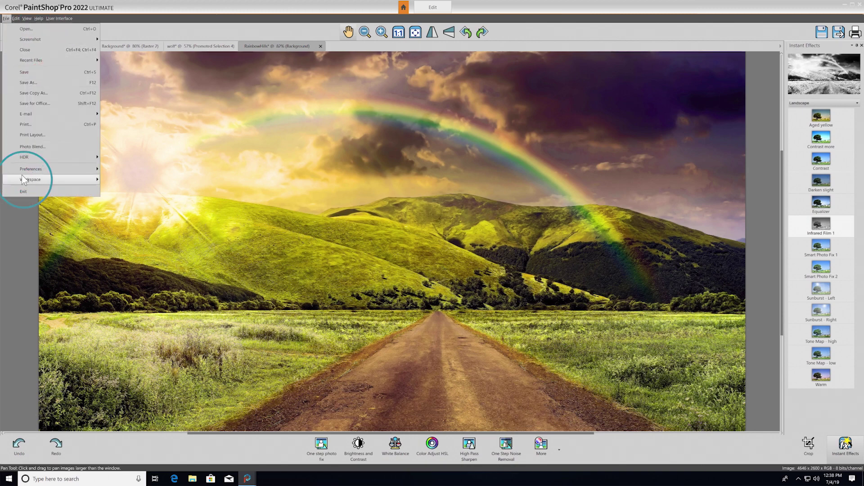
click(135, 190)
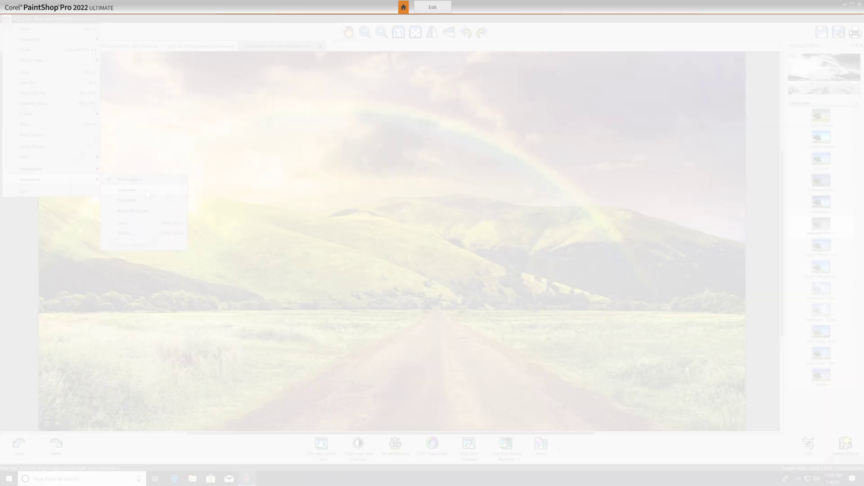
click(7, 19)
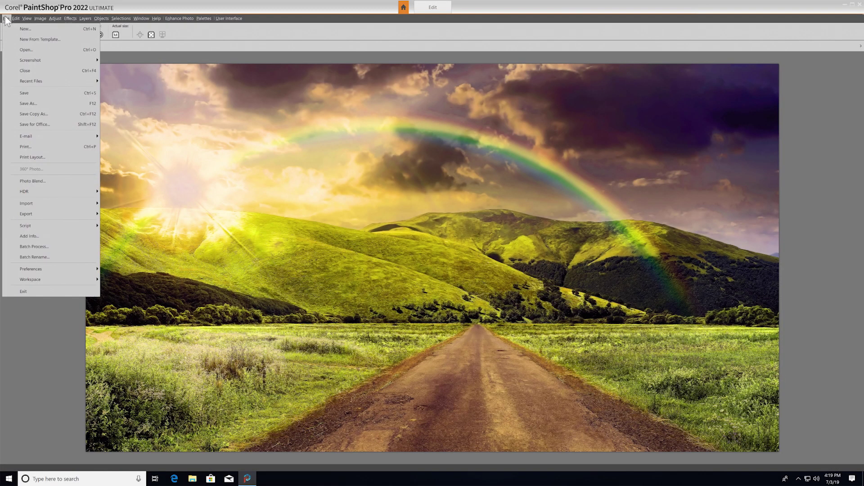
- Open the GoodVibes photo from the Tutorials > Workspace Overview folder
click(48, 51)
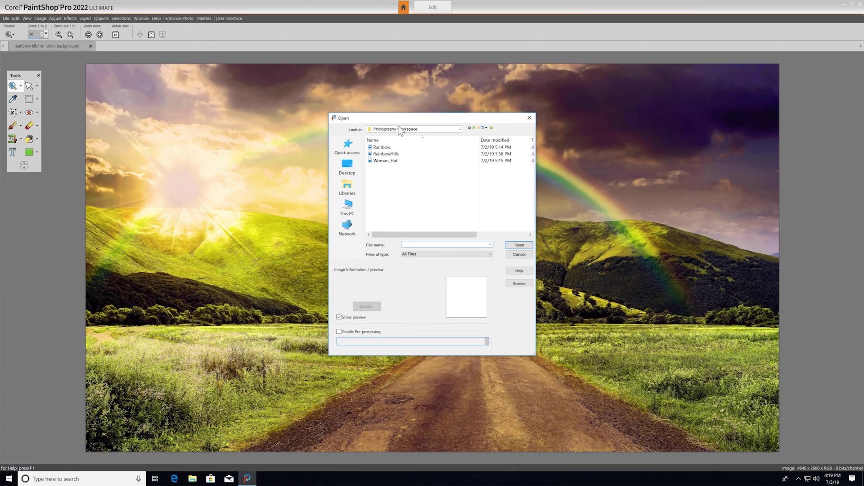
click(406, 130)
click(395, 178)
double_click(404, 169)
click(396, 155)
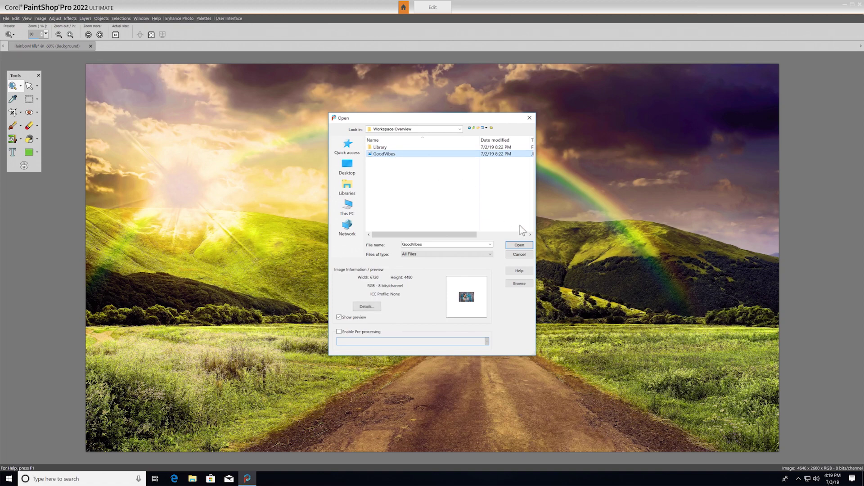
click(519, 244)
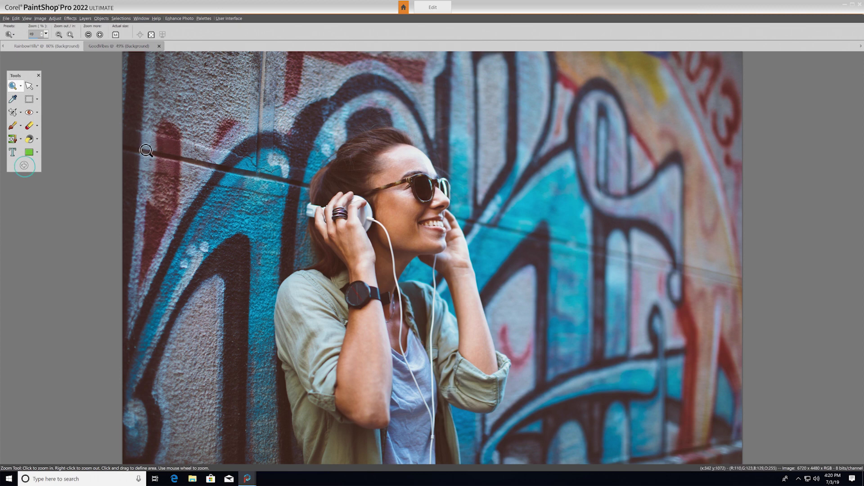
click(24, 165)
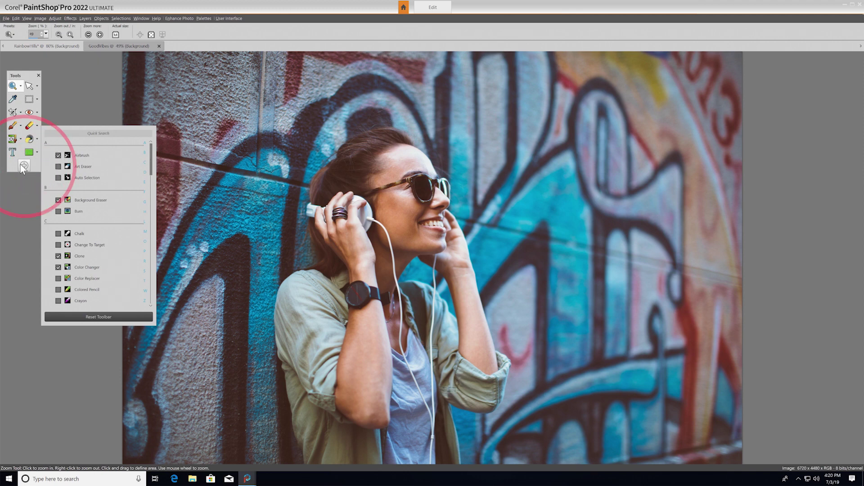
click(58, 212)
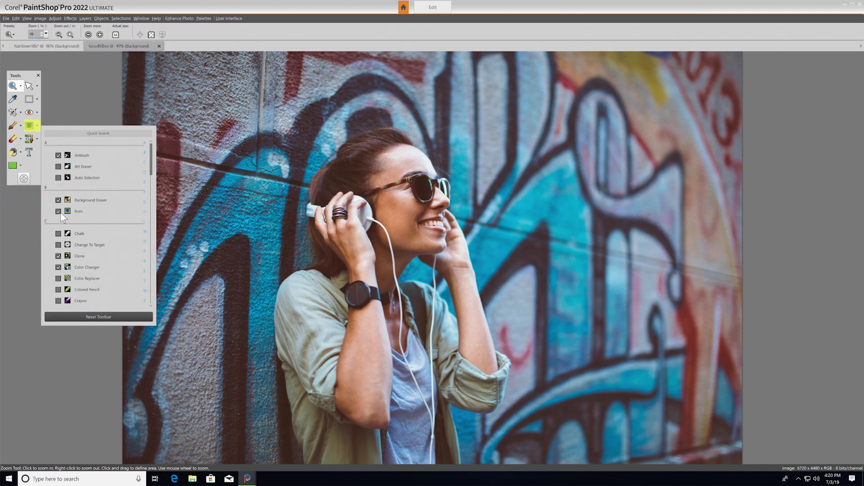
click(57, 289)
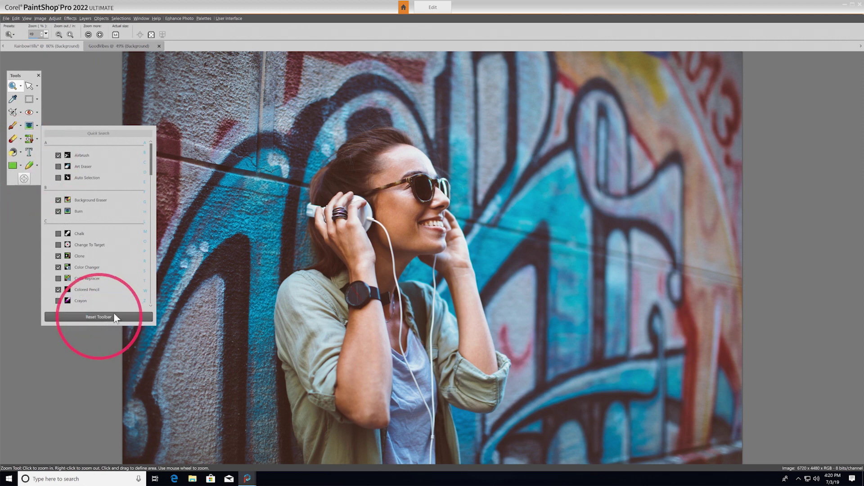
click(114, 314)
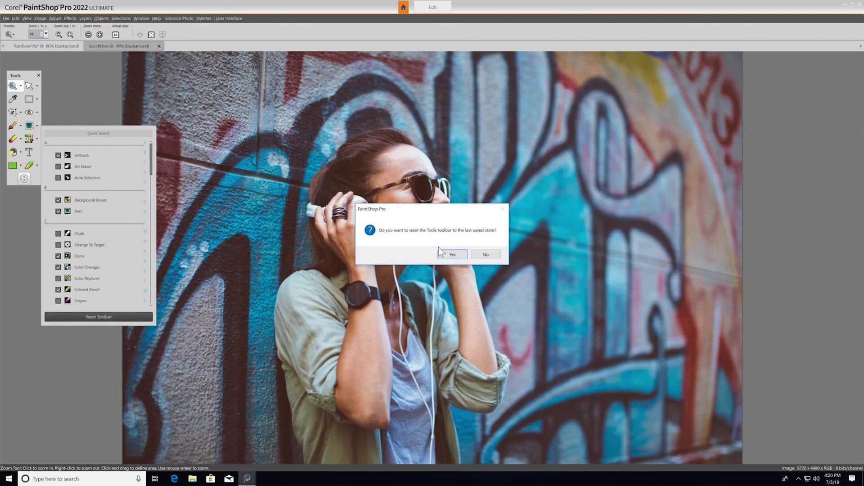
click(451, 255)
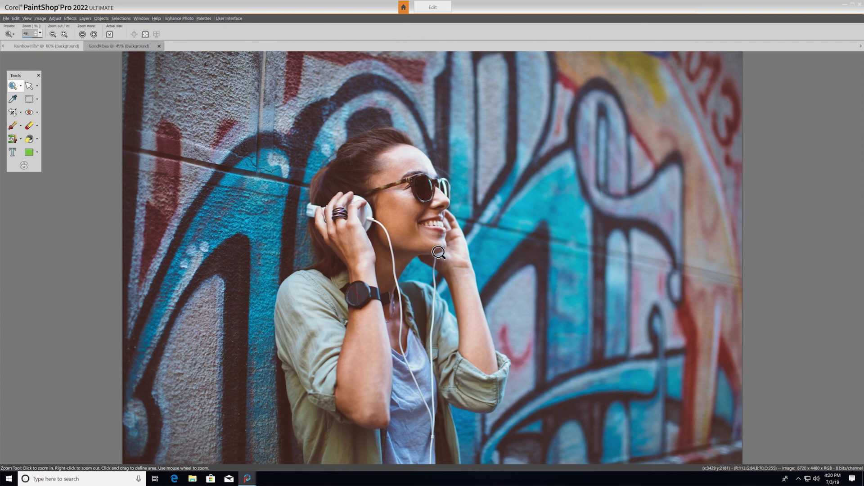
- Choose a larger Icon Size under User Interface to enlarge tool icons and interface text
click(204, 18)
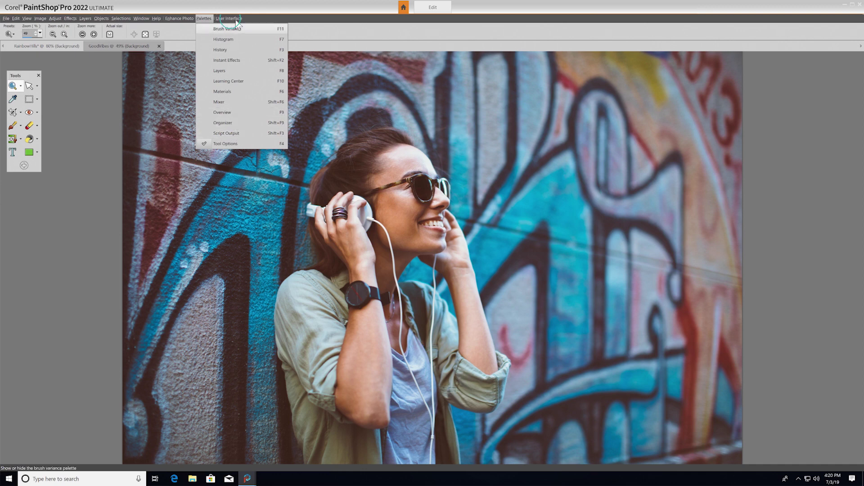
click(229, 18)
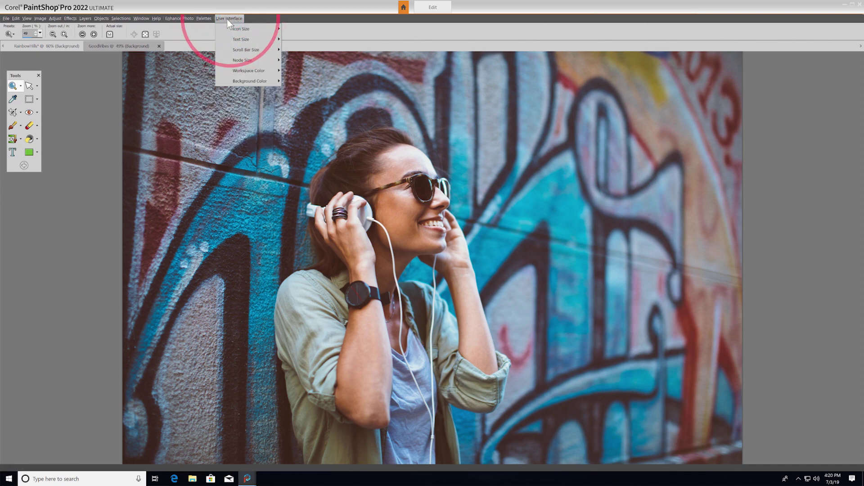
mouse_move(240, 29)
click(307, 51)
click(238, 20)
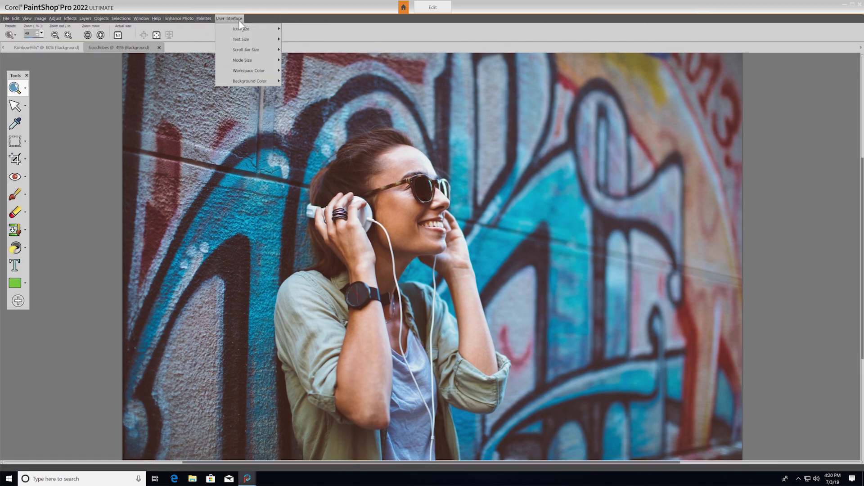
click(300, 48)
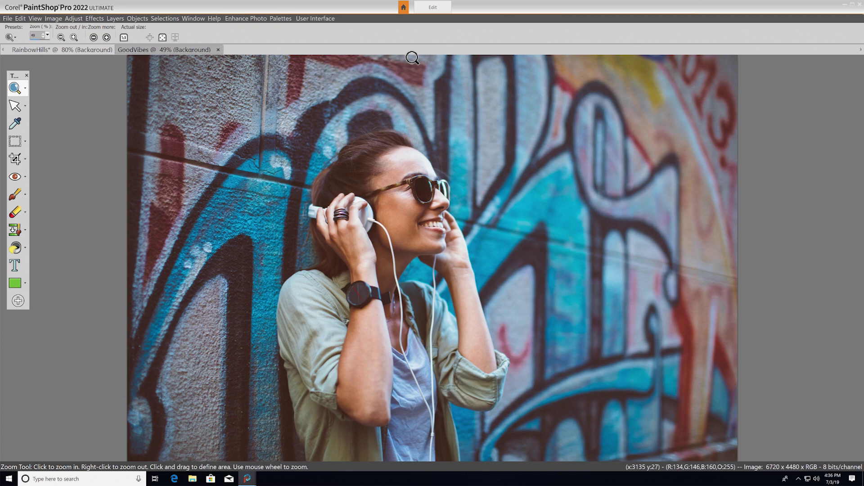
- Select the Straighten tool from the Crop tool group
click(27, 160)
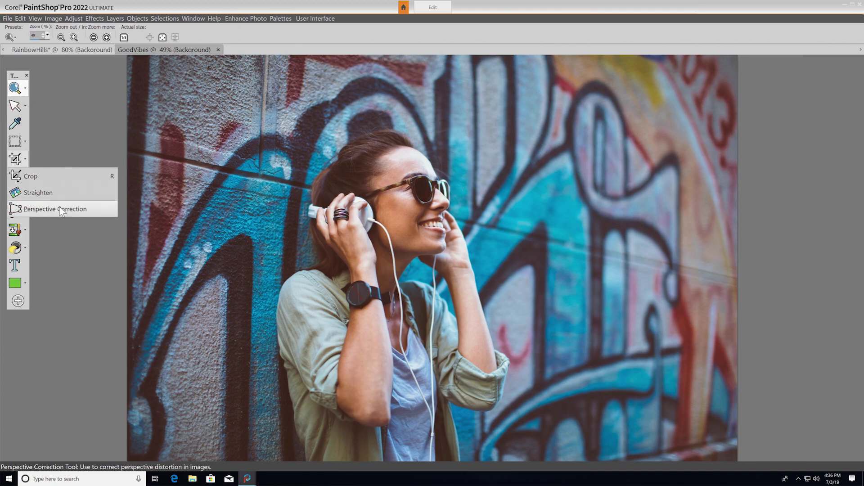
click(43, 193)
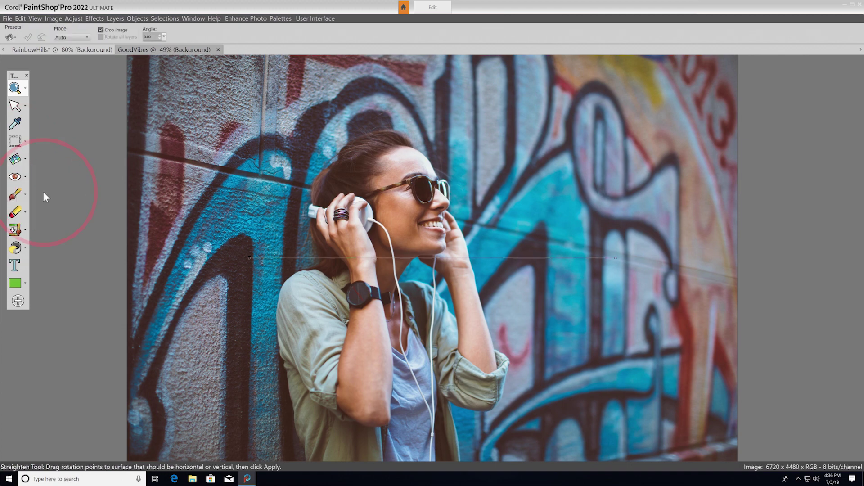